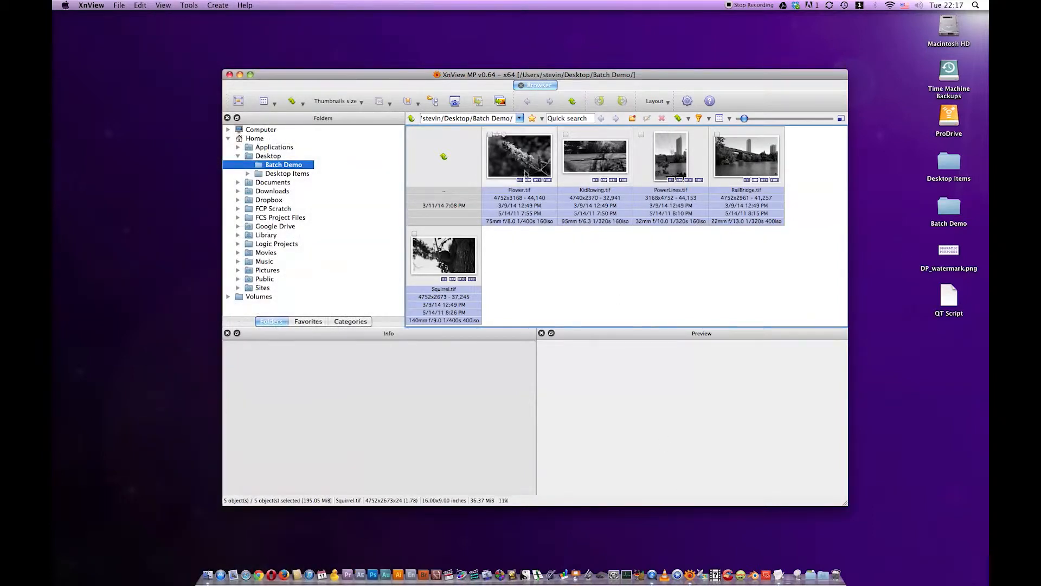
- Select all five TIFF photos in the Batch Demo folder and open Batch convert for them
{"action": "left_click", "coordinate": [521, 165]}
{"action": "left_click", "coordinate": [595, 157], "text": "shift"}
{"action": "left_click", "coordinate": [675, 158], "text": "shift"}
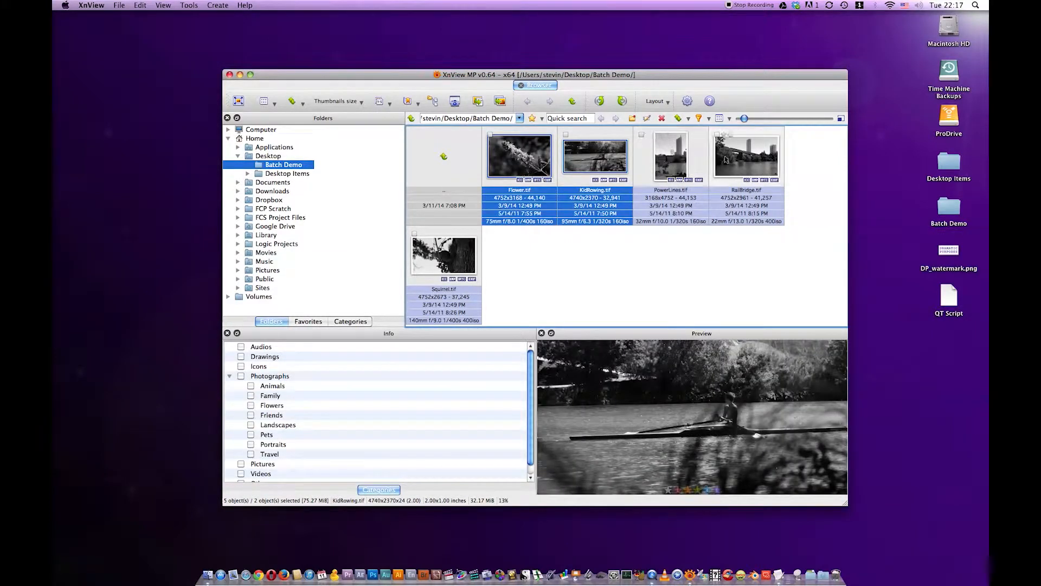
{"action": "left_click", "coordinate": [738, 163], "text": "shift"}
{"action": "left_click", "coordinate": [442, 262], "text": "shift"}
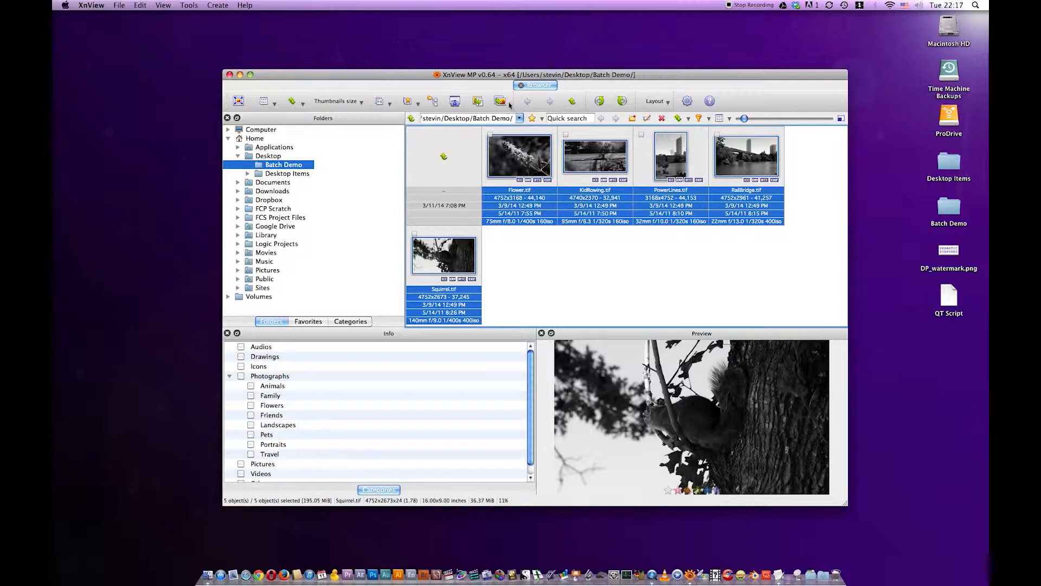
{"action": "left_click", "coordinate": [191, 7]}
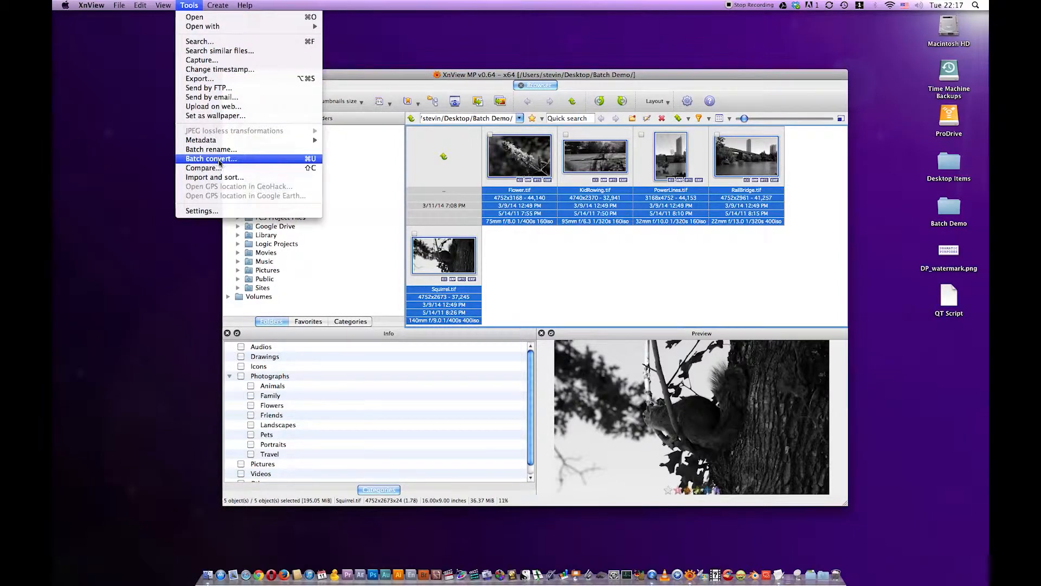
{"action": "left_click", "coordinate": [288, 160]}
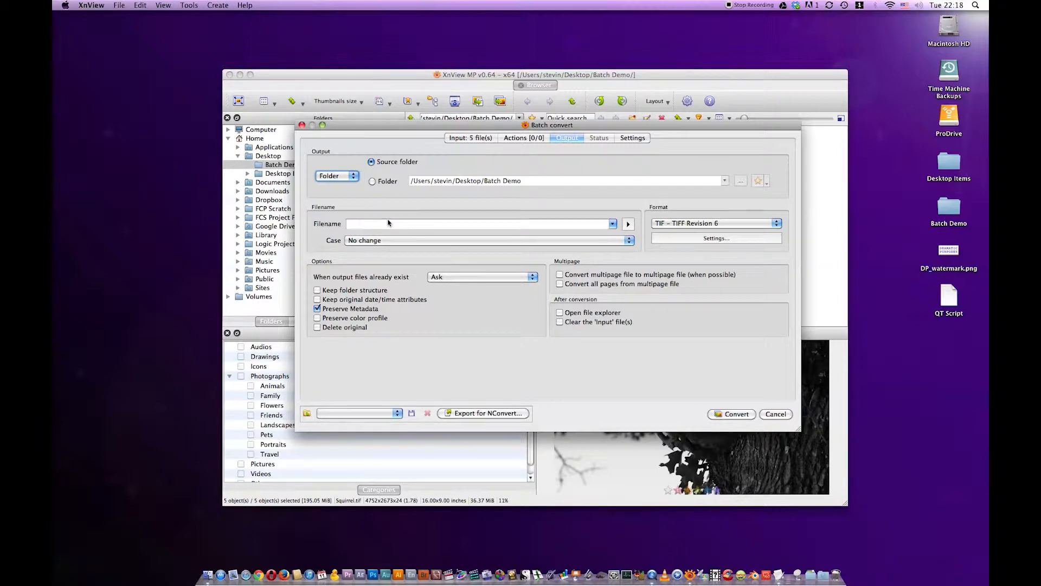
- Set the output filename pattern to BW_Lake_## using the numeric enumerator
{"action": "left_click", "coordinate": [628, 224]}
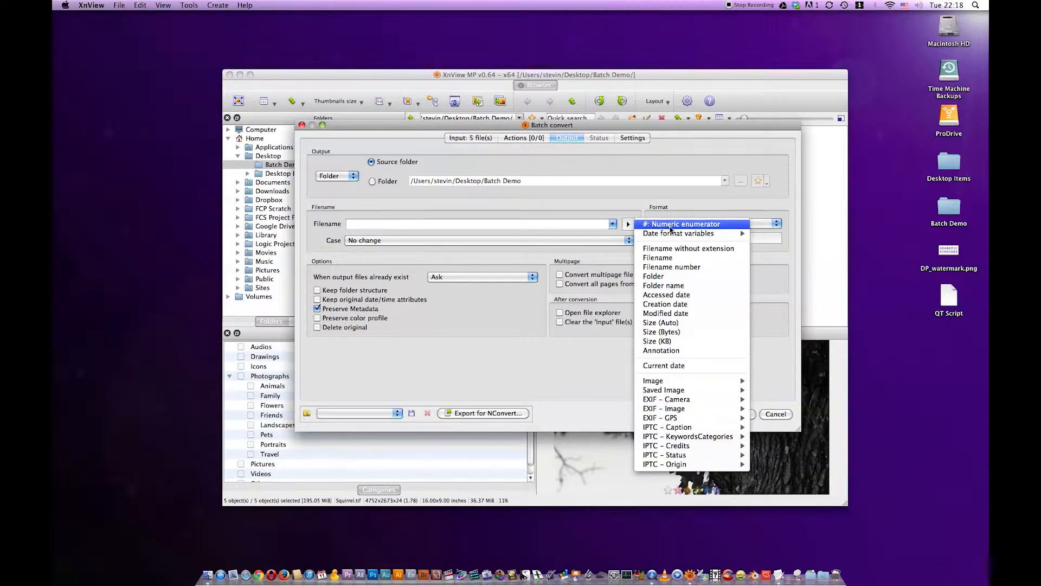
{"action": "left_click", "coordinate": [500, 223]}
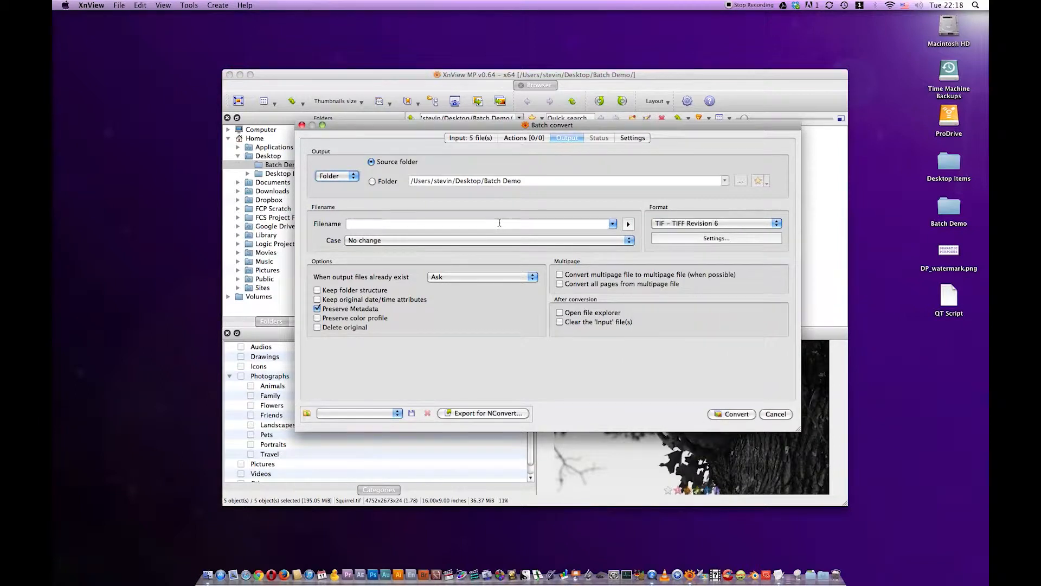
{"action": "left_click", "coordinate": [500, 224]}
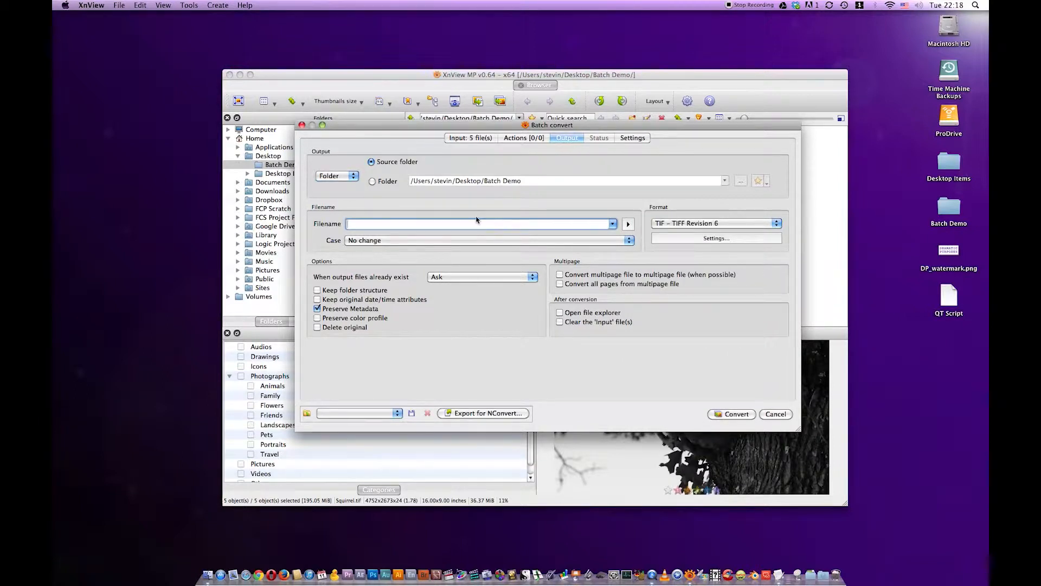
{"action": "type", "text": "BW_Lake_##"}
- Set the output format to JPG – JPEG / JFIF and accept its default write settings
{"action": "left_click", "coordinate": [686, 227]}
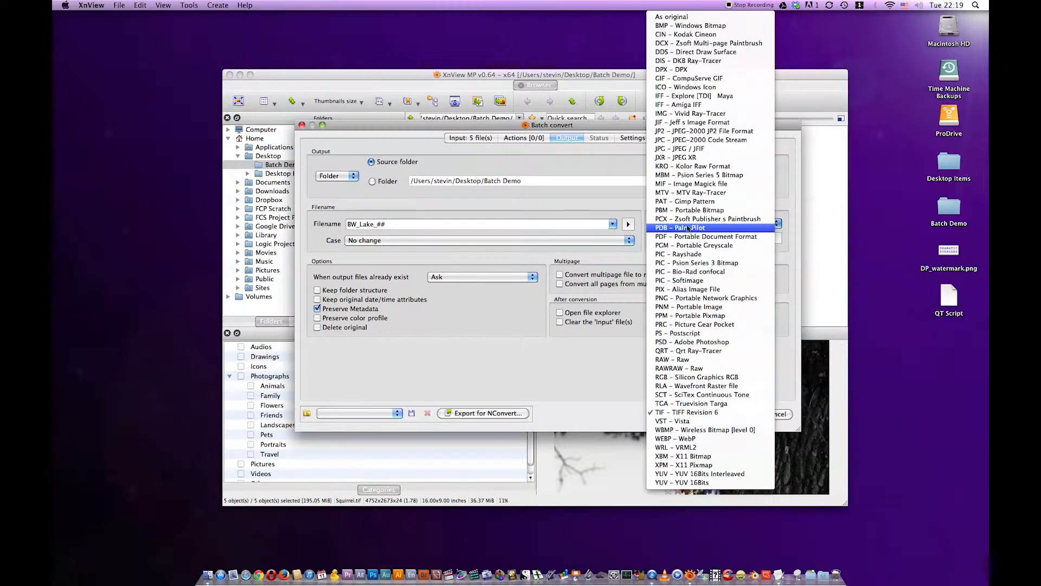
{"action": "left_click", "coordinate": [707, 149]}
{"action": "left_click", "coordinate": [696, 242]}
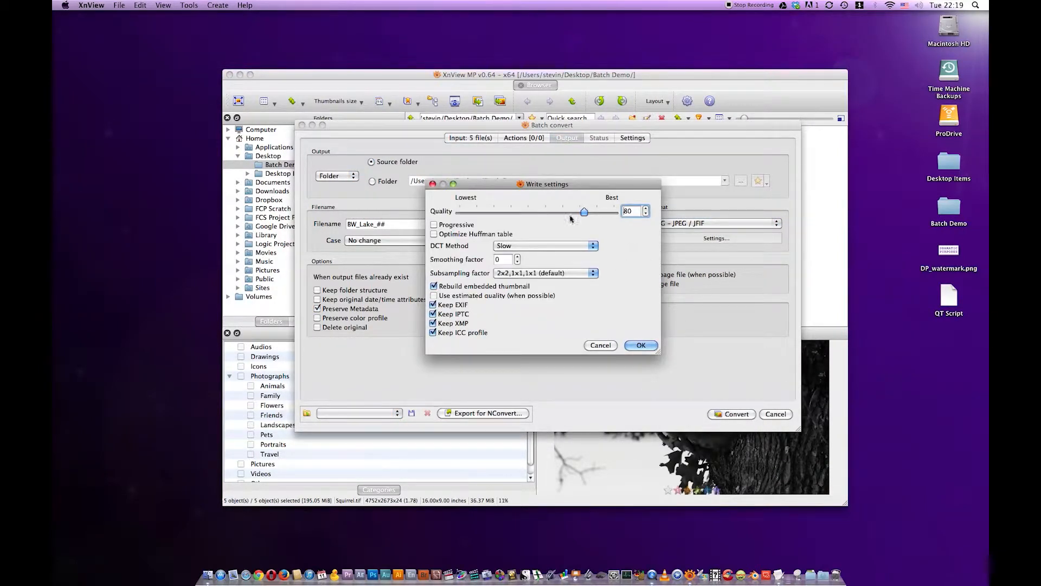
{"action": "left_click", "coordinate": [641, 347]}
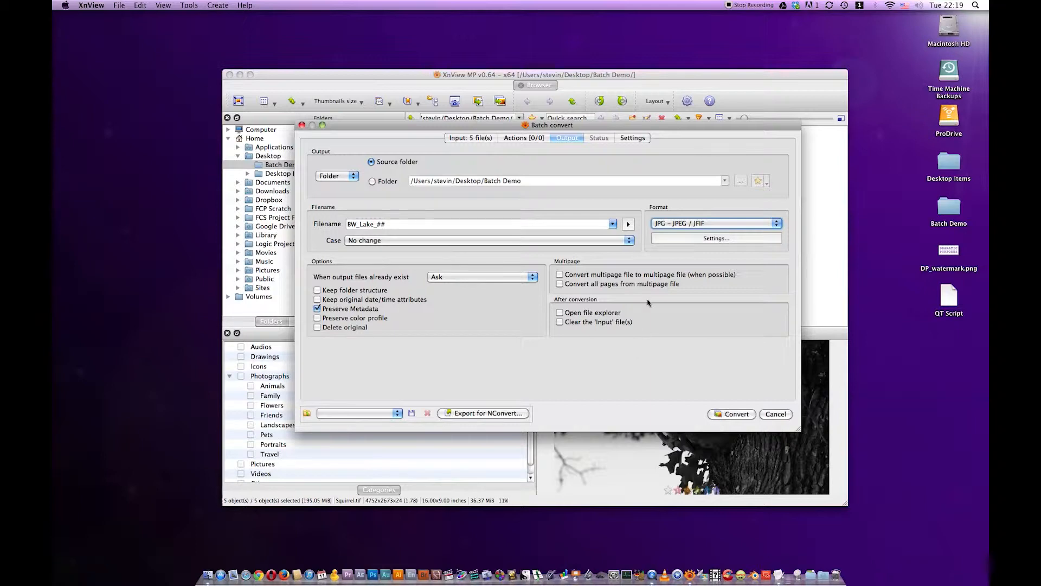
- Enlarge the batch convert window and add a Resize action with a width of 1024 and height of 768 pixels
{"action": "left_click", "coordinate": [520, 140]}
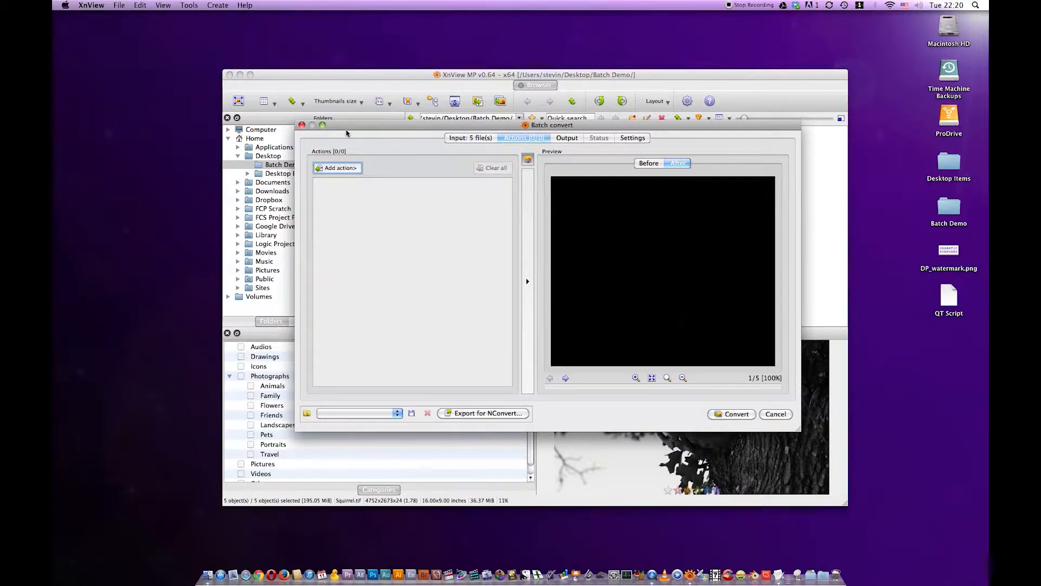
{"action": "left_click", "coordinate": [323, 126]}
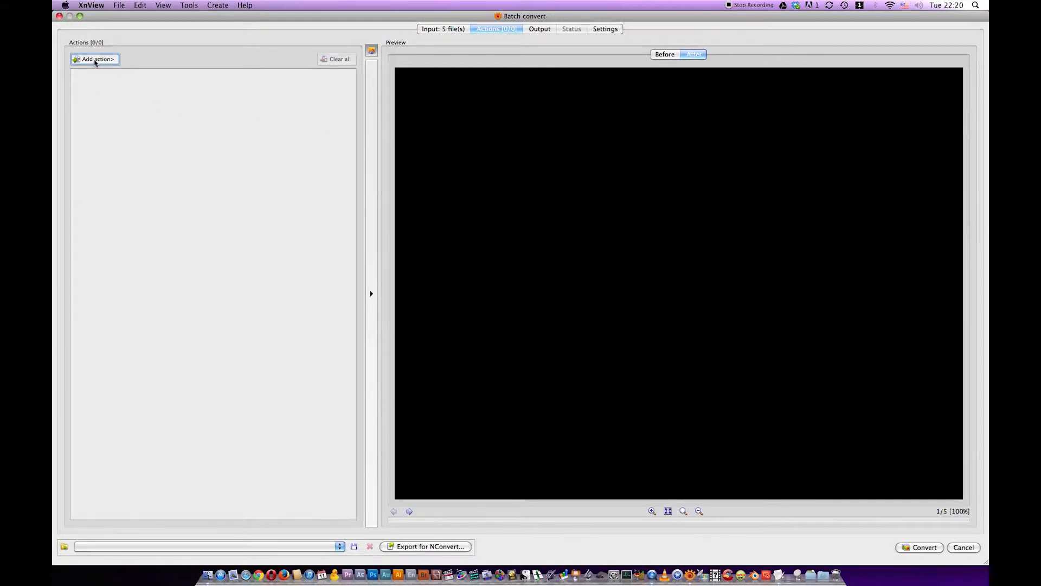
{"action": "left_click", "coordinate": [95, 61]}
{"action": "mouse_move", "coordinate": [130, 61]}
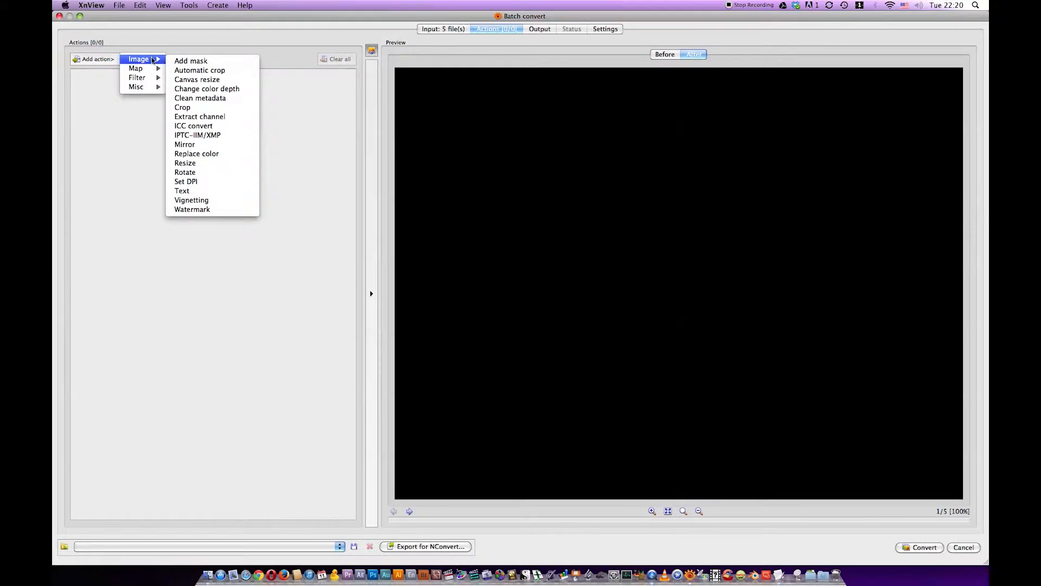
{"action": "left_click", "coordinate": [216, 167]}
{"action": "double_click", "coordinate": [118, 127]}
{"action": "type", "text": "1024"}
{"action": "key", "text": "Tab"}
{"action": "type", "text": "768"}
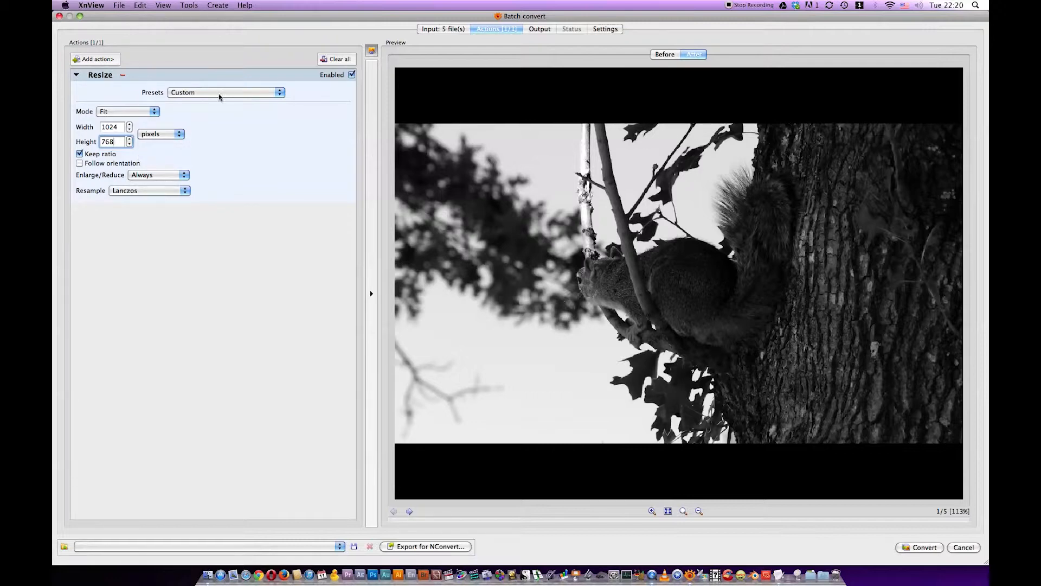
- Add a Watermark action that uses DP_watermark.png from the Desktop as its image
{"action": "left_click", "coordinate": [92, 60]}
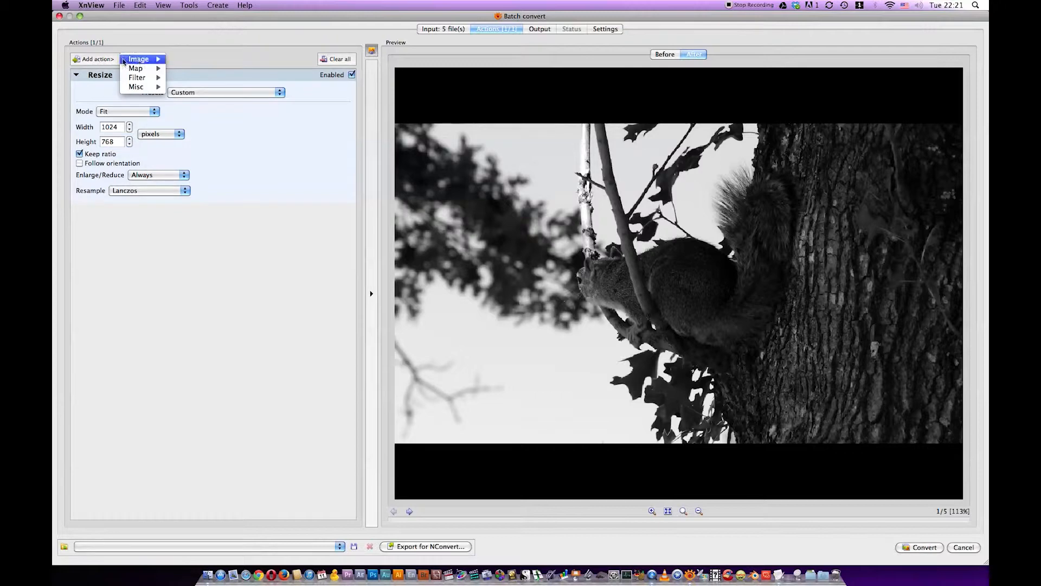
{"action": "mouse_move", "coordinate": [151, 61]}
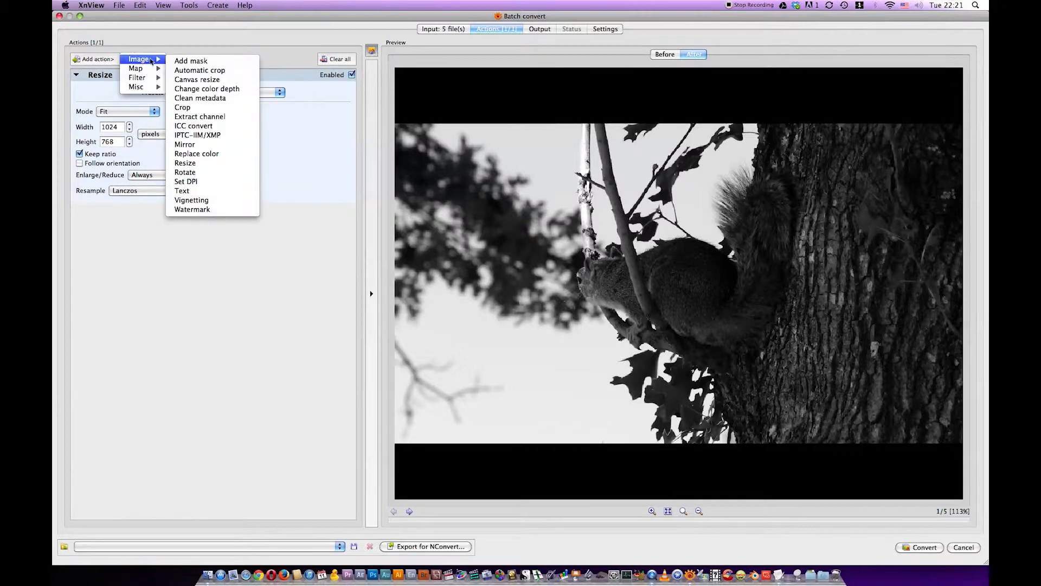
{"action": "left_click", "coordinate": [220, 212]}
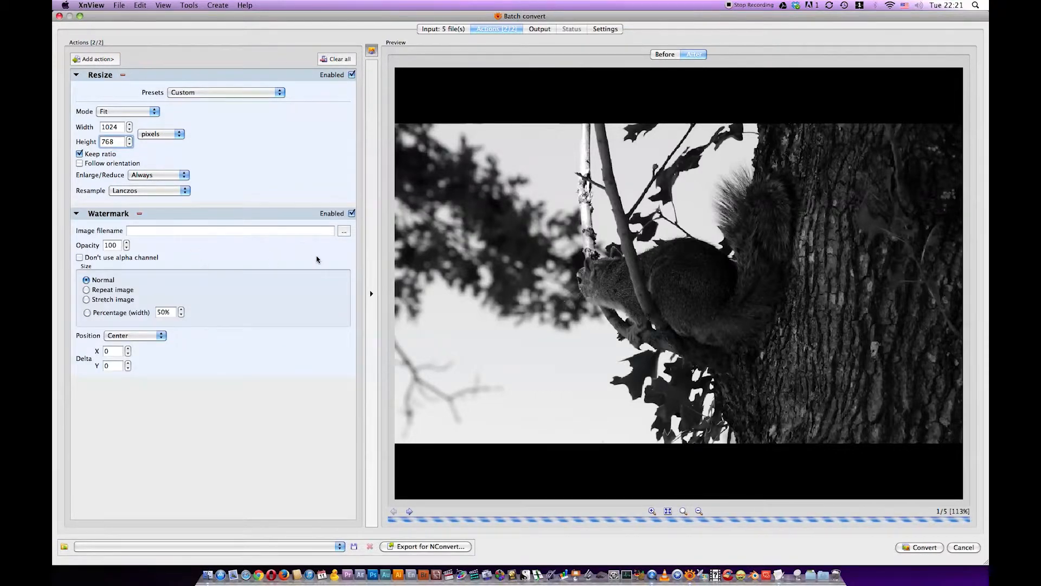
{"action": "left_click", "coordinate": [344, 233]}
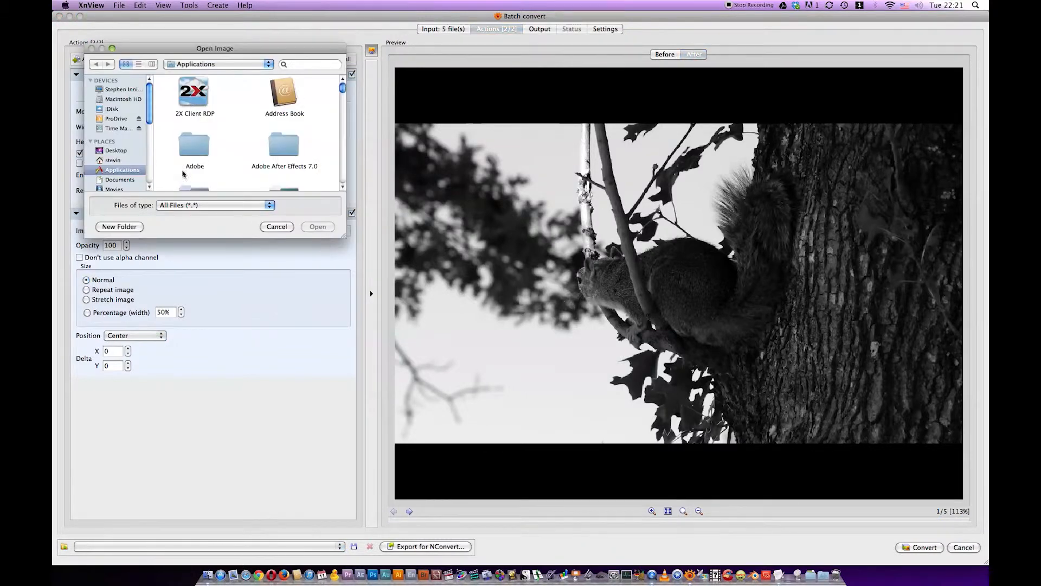
{"action": "left_click", "coordinate": [117, 151]}
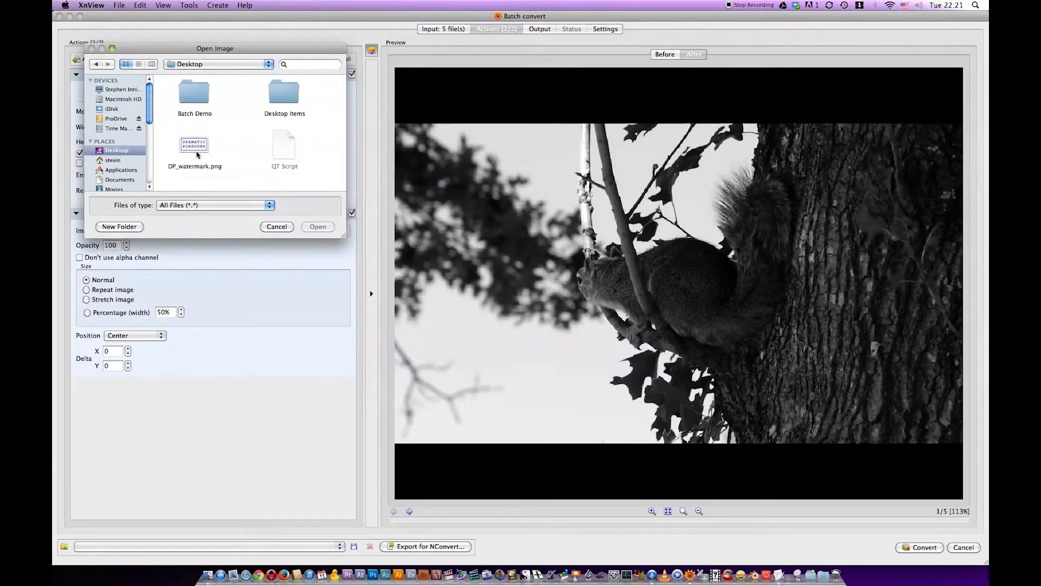
{"action": "left_click", "coordinate": [195, 147]}
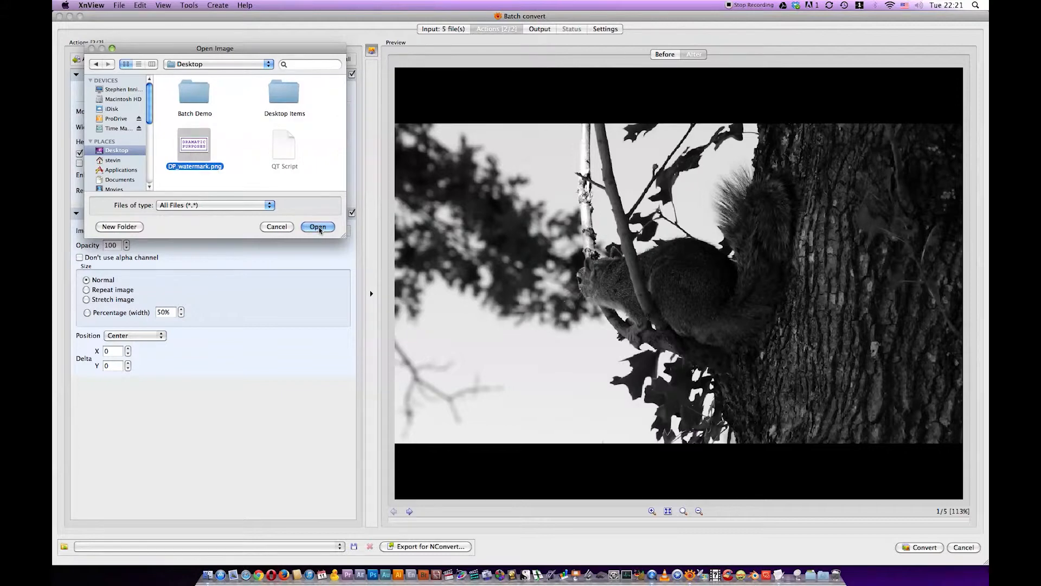
{"action": "left_click", "coordinate": [318, 227]}
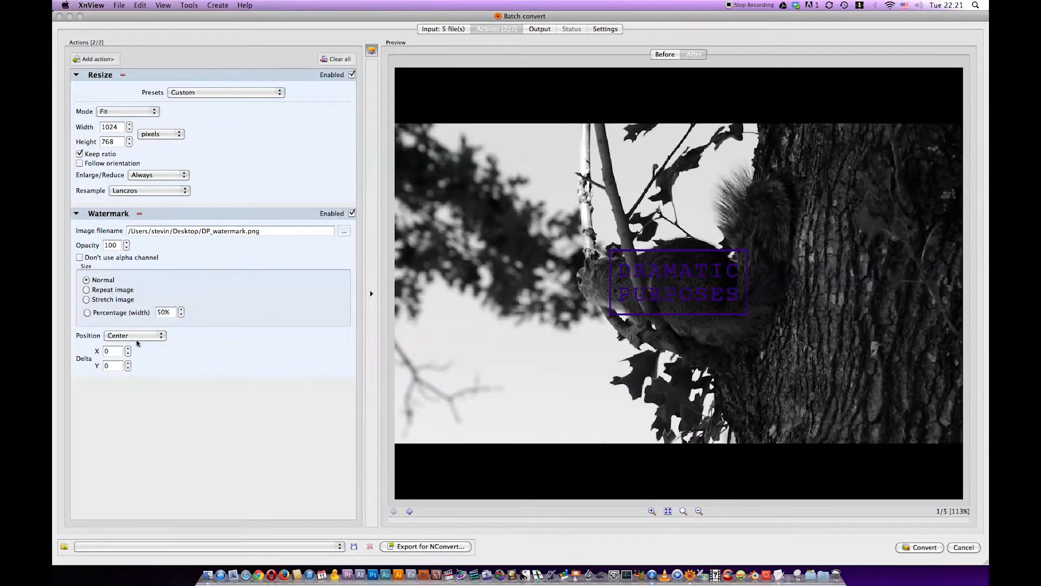
- Position the watermark at Bottom right with a delta of -10 in both X and Y
{"action": "left_click", "coordinate": [152, 337]}
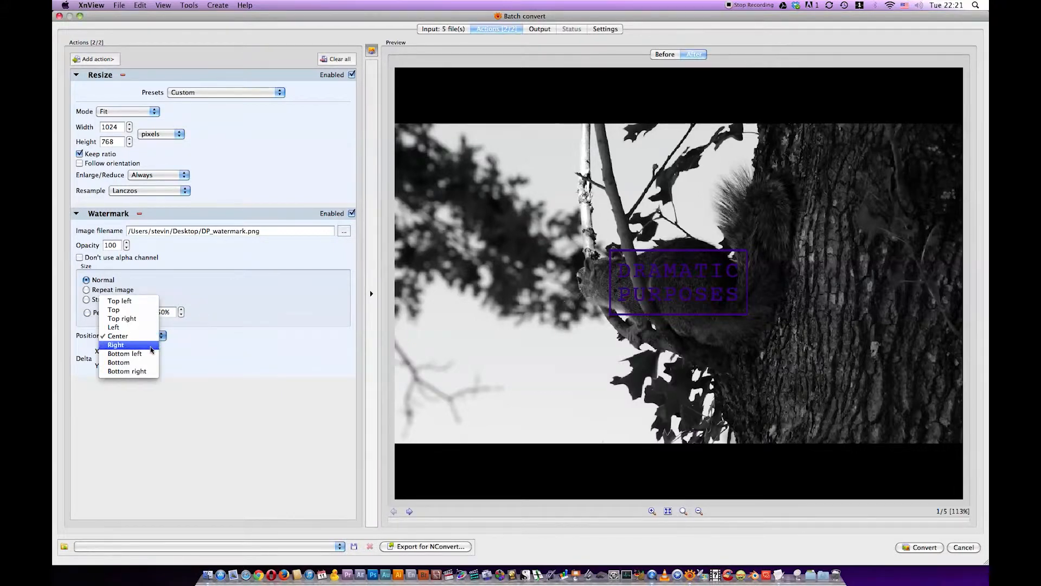
{"action": "left_click", "coordinate": [151, 374]}
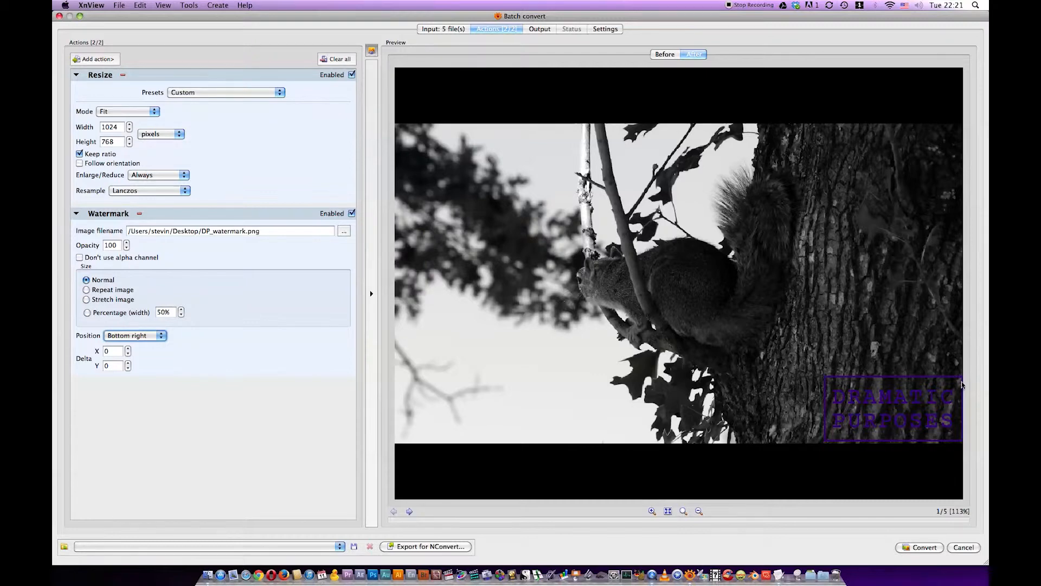
{"action": "left_click", "coordinate": [107, 351]}
{"action": "type", "text": "-10"}
{"action": "key", "text": "BackSpace"}
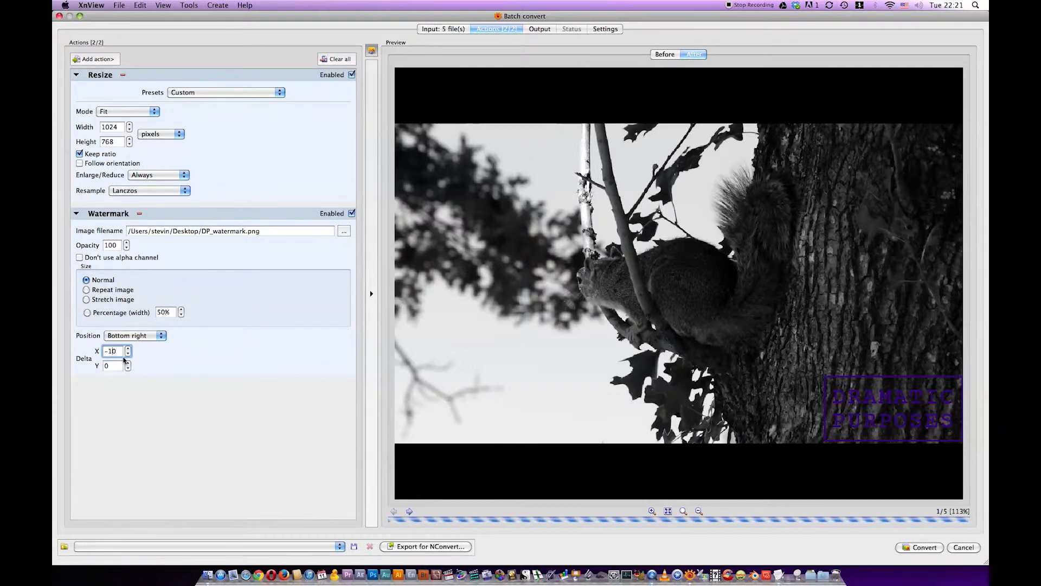
{"action": "left_click", "coordinate": [107, 366]}
{"action": "type", "text": "-1"}
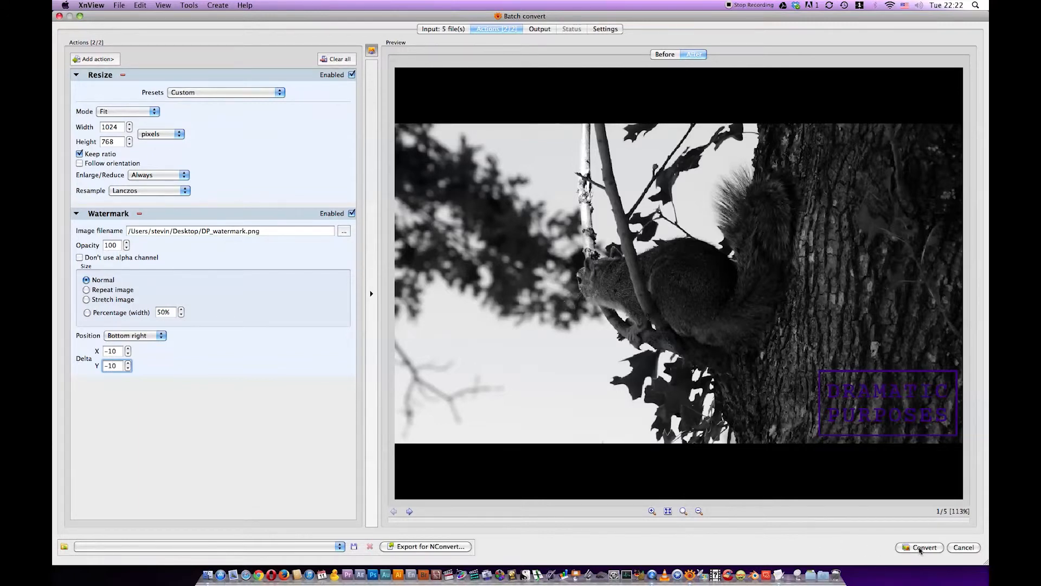
- Run the batch conversion, close its window and open the converted image BW_Lake_01.jpg full size
{"action": "left_click", "coordinate": [921, 549]}
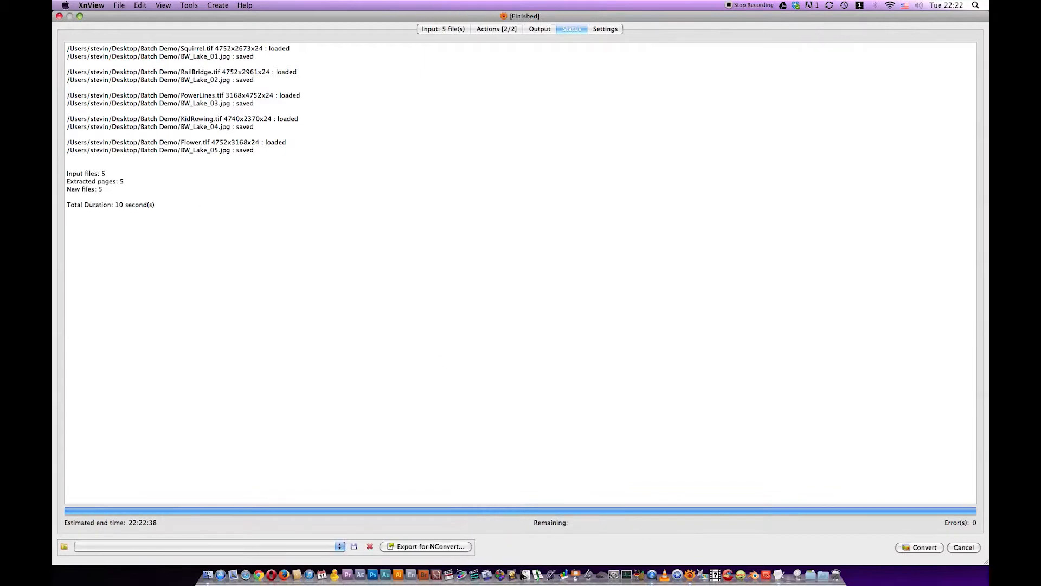
{"action": "left_click", "coordinate": [60, 17]}
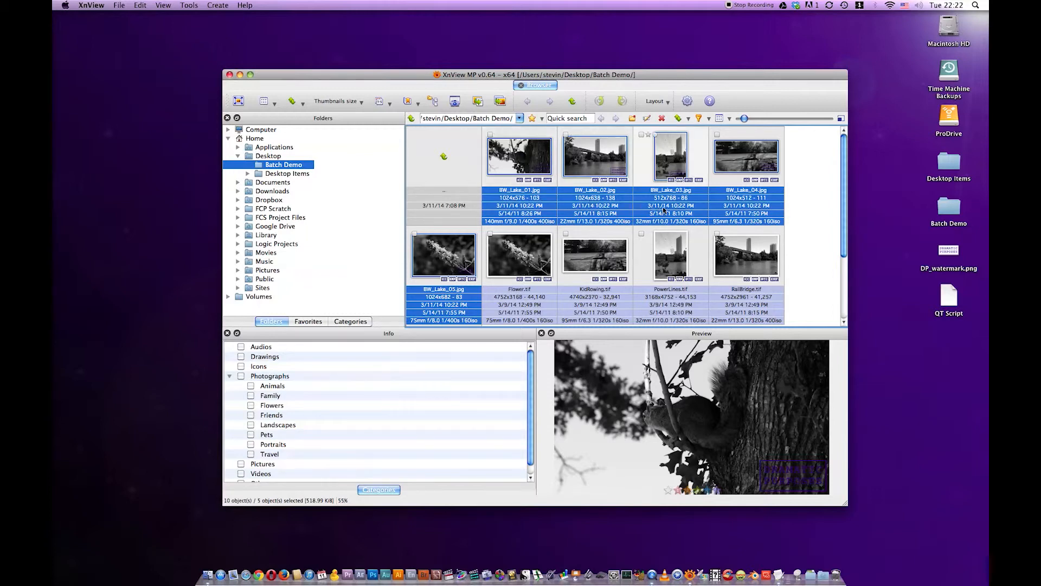
{"action": "double_click", "coordinate": [518, 157]}
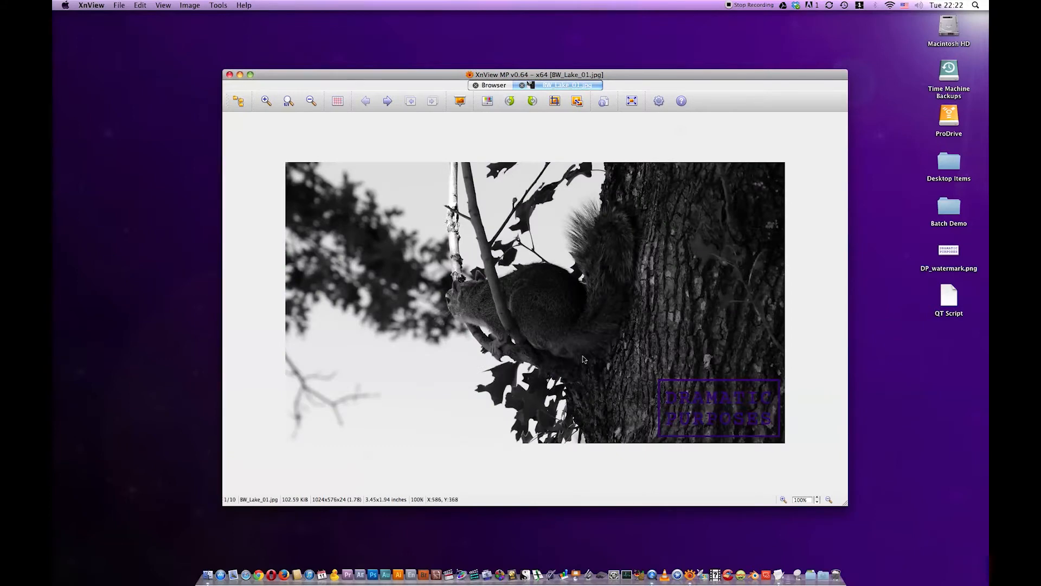